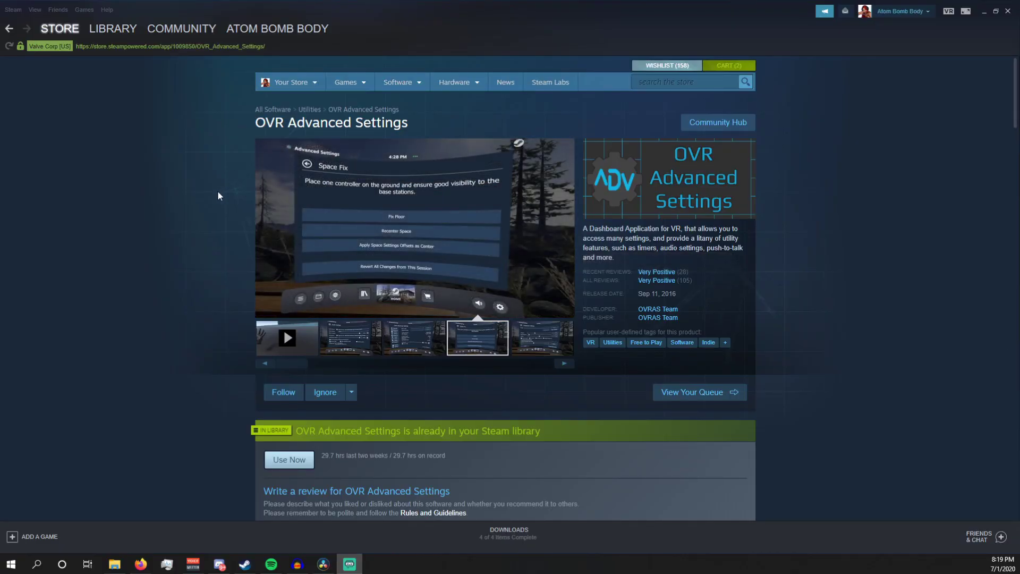
Step: Scroll the store page down to the donation DLC, announcements and supported VR headsets
{"action": "scroll", "coordinate": [218, 193], "scroll_direction": "down", "scroll_amount": 5}
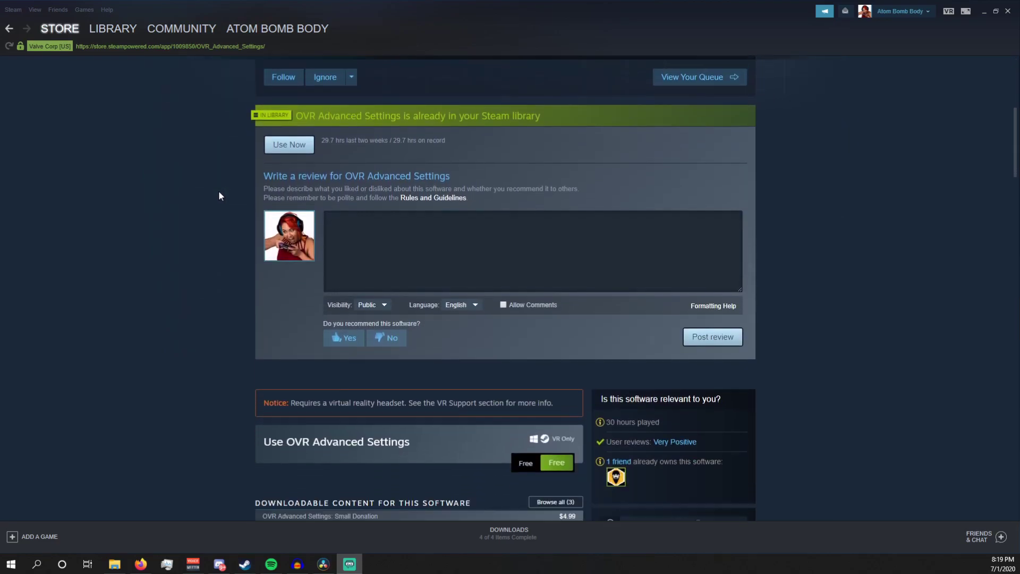
{"action": "scroll", "coordinate": [220, 195], "scroll_direction": "down", "scroll_amount": 5}
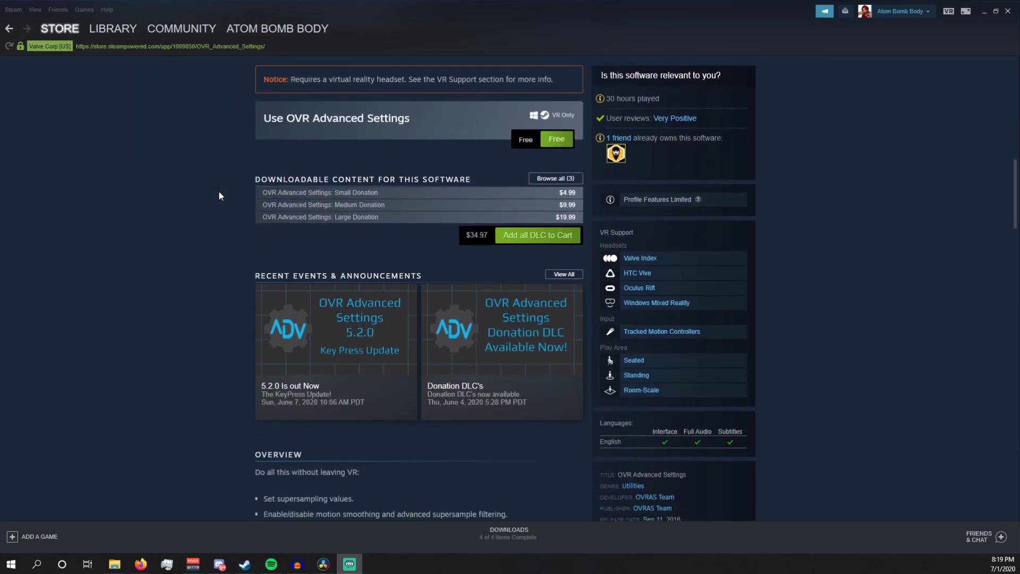
{"action": "scroll", "coordinate": [220, 196], "scroll_direction": "down", "scroll_amount": 1}
{"action": "scroll", "coordinate": [1015, 175], "scroll_direction": "down", "scroll_amount": 8}
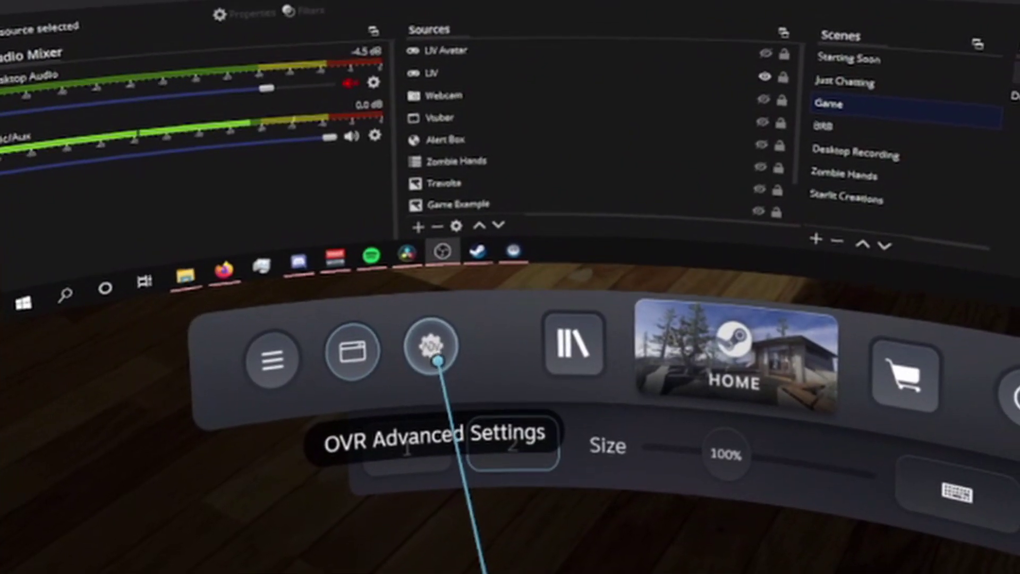
Step: In OVR Advanced Settings, turn off Push-to-Talk, set the microphone to ~39%, and bind left Menu as a button
{"action": "left_click", "coordinate": [436, 361]}
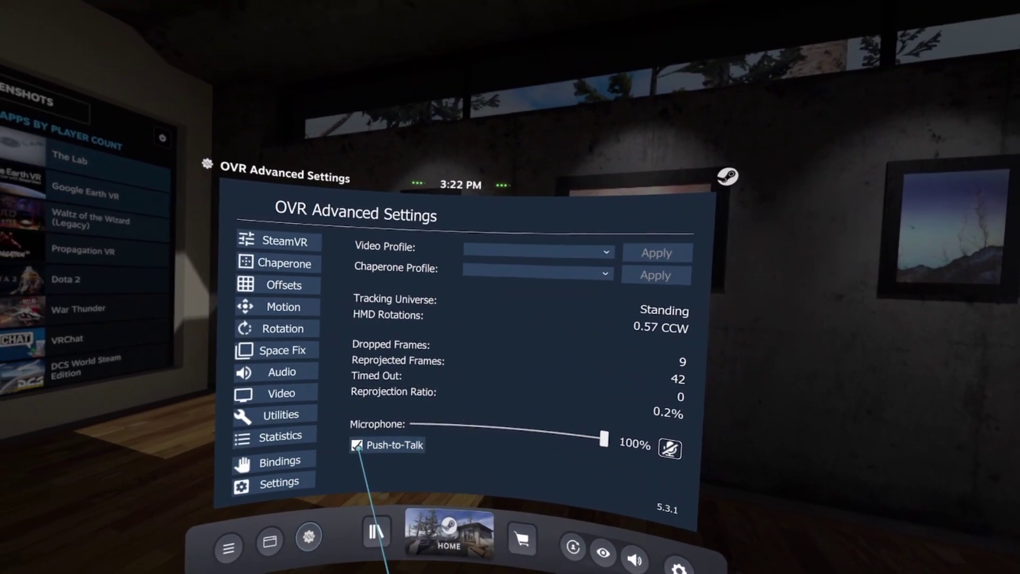
{"action": "left_click", "coordinate": [253, 452]}
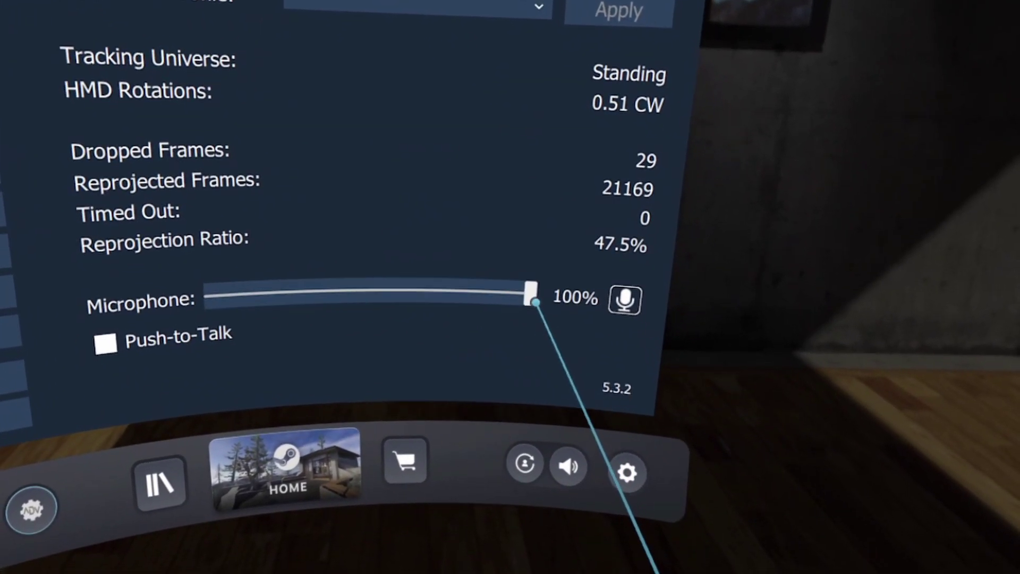
{"action": "left_click_drag", "start_coordinate": [548, 298], "coordinate": [400, 314]}
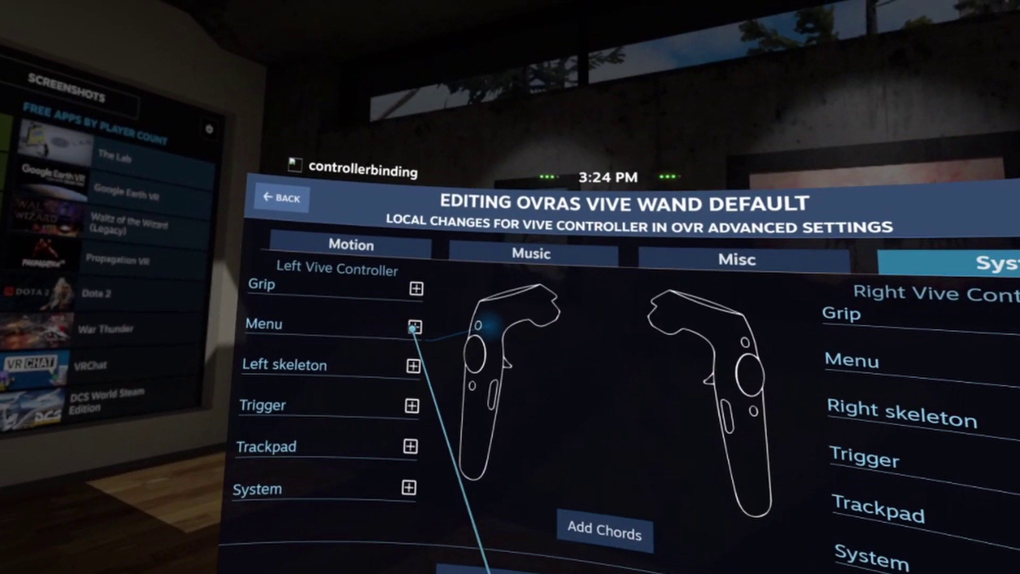
{"action": "left_click", "coordinate": [413, 325]}
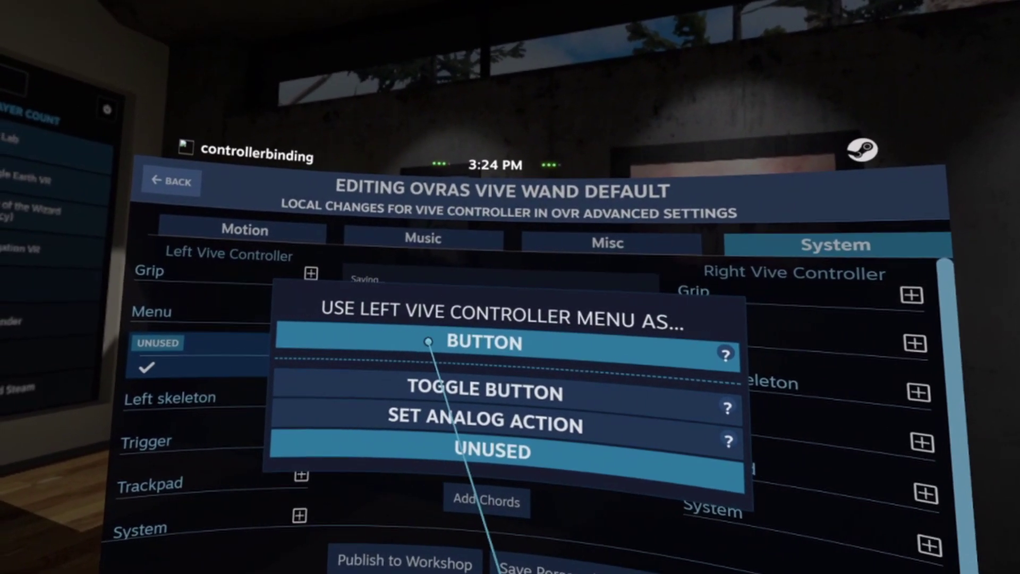
{"action": "left_click", "coordinate": [518, 352]}
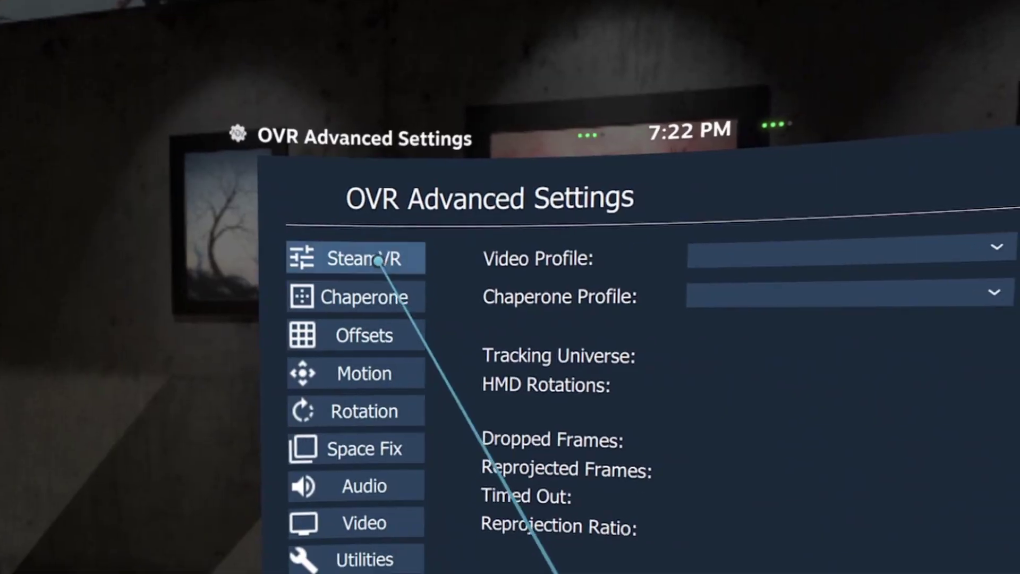
Step: On the SteamVR page, switch Enable Timing Overlay on and then back off
{"action": "left_click", "coordinate": [378, 261]}
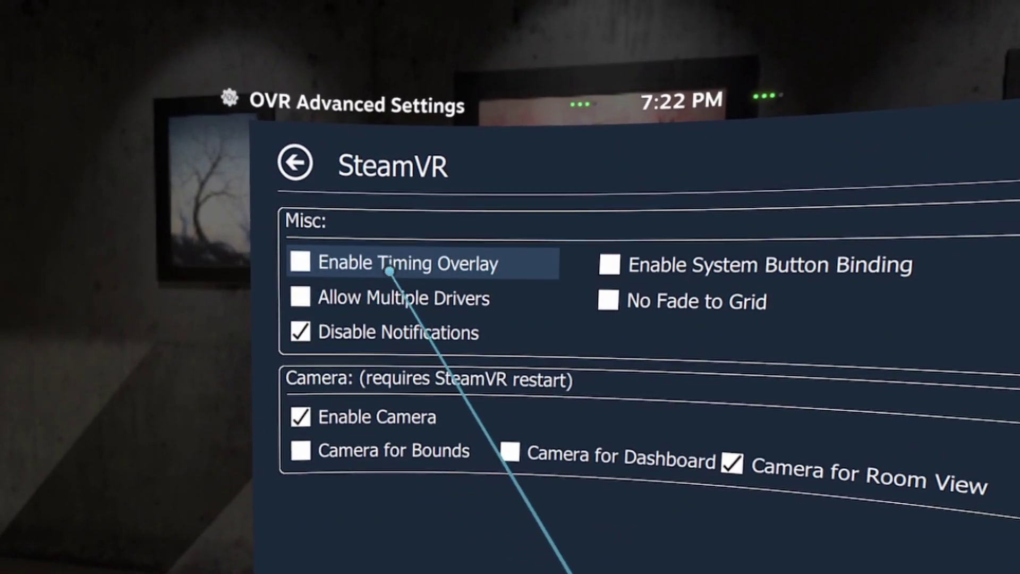
{"action": "left_click", "coordinate": [386, 276]}
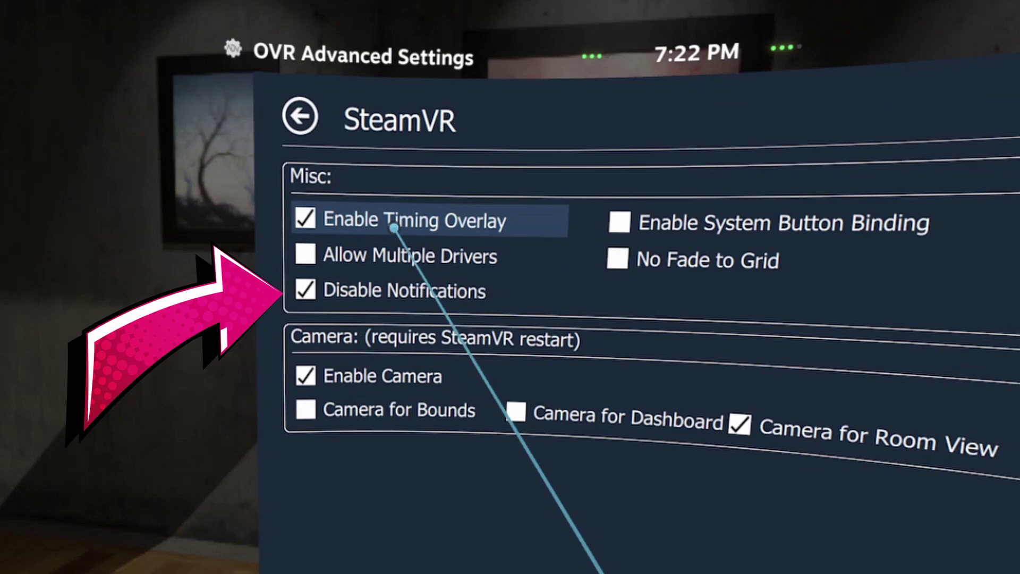
{"action": "left_click", "coordinate": [393, 227]}
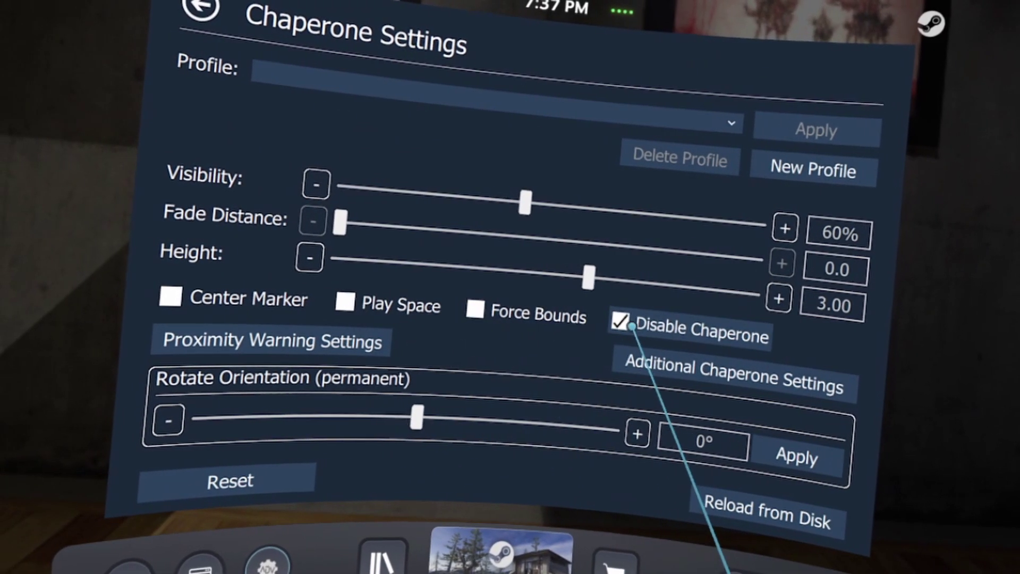
Step: Re-enable then disable the chaperone, and toggle Center Marker until it is shown
{"action": "left_click", "coordinate": [627, 323]}
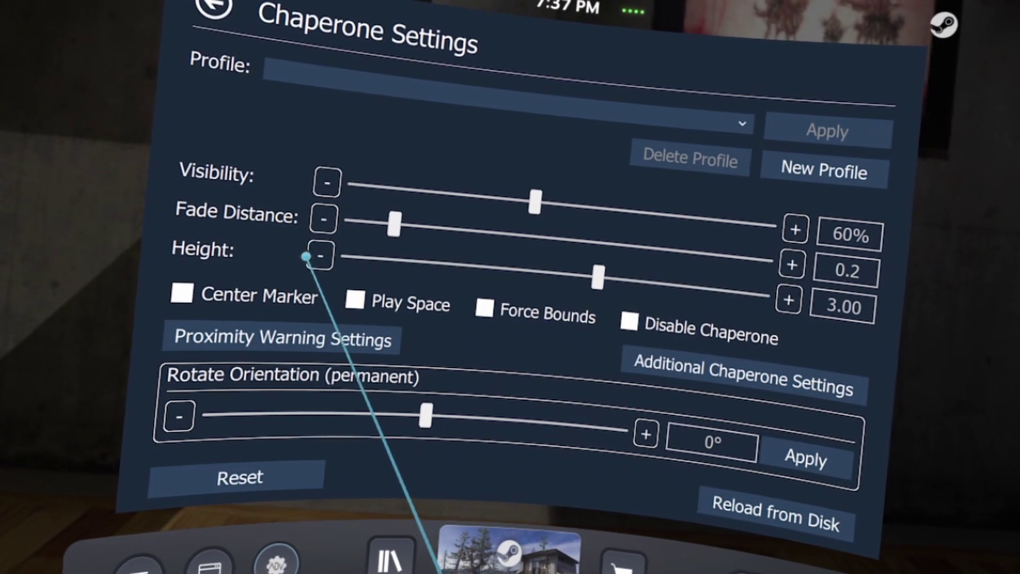
{"action": "left_click", "coordinate": [629, 320]}
{"action": "left_click", "coordinate": [183, 293]}
{"action": "key", "text": "Escape"}
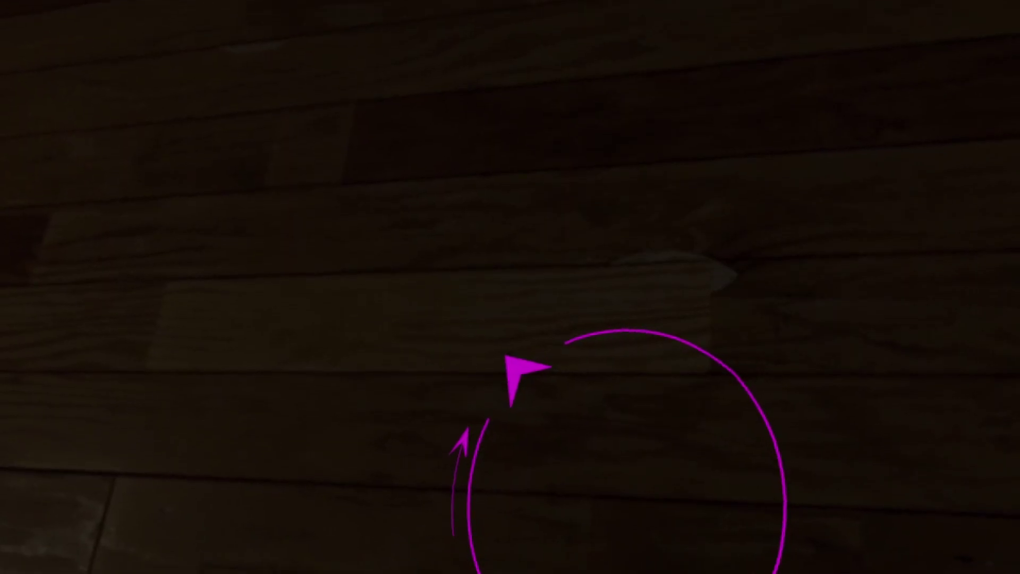
{"action": "key", "text": "Escape"}
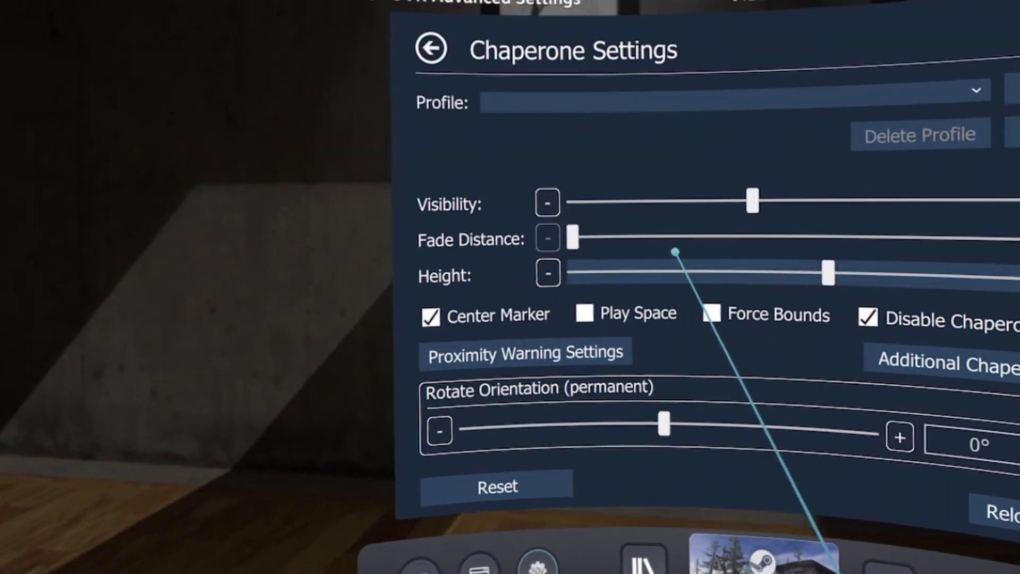
{"action": "left_click", "coordinate": [187, 336]}
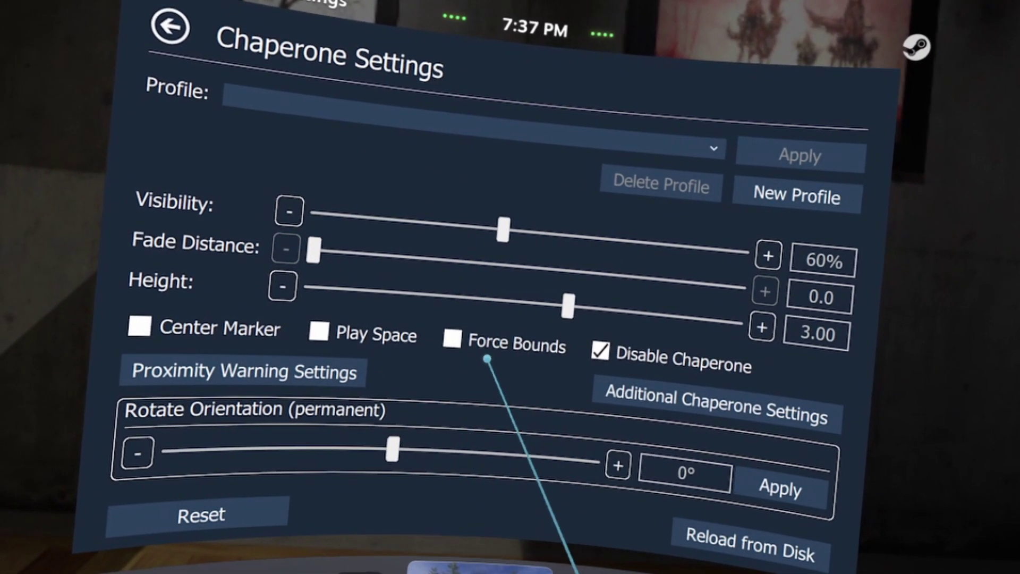
{"action": "left_click", "coordinate": [133, 326]}
Step: Browse the chaperone profile list, then go to Proximity Warning Settings
{"action": "left_click", "coordinate": [624, 174]}
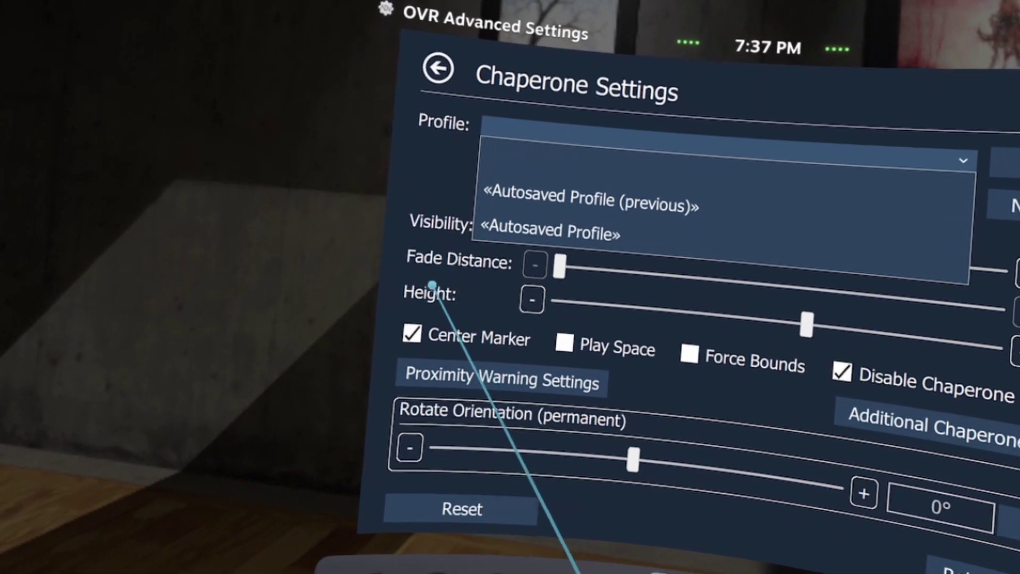
{"action": "left_click", "coordinate": [489, 392]}
{"action": "left_click", "coordinate": [493, 394]}
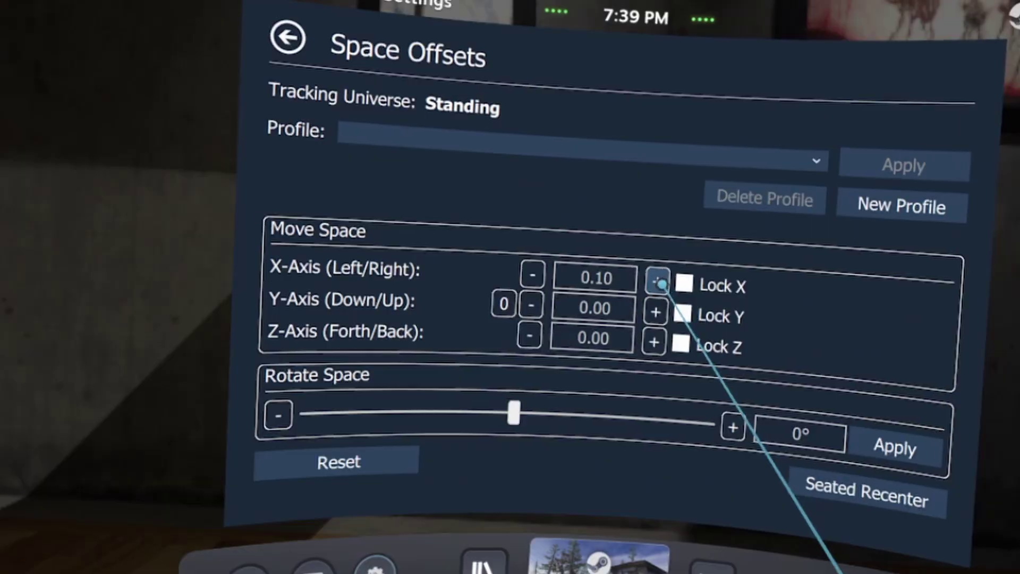
Step: Set the space offsets to X 0.20, Y 0.10, Z 0.82, with play-space rotation about -129.74°
{"action": "left_click", "coordinate": [607, 273]}
{"action": "left_click", "coordinate": [609, 273]}
{"action": "left_click", "coordinate": [488, 266]}
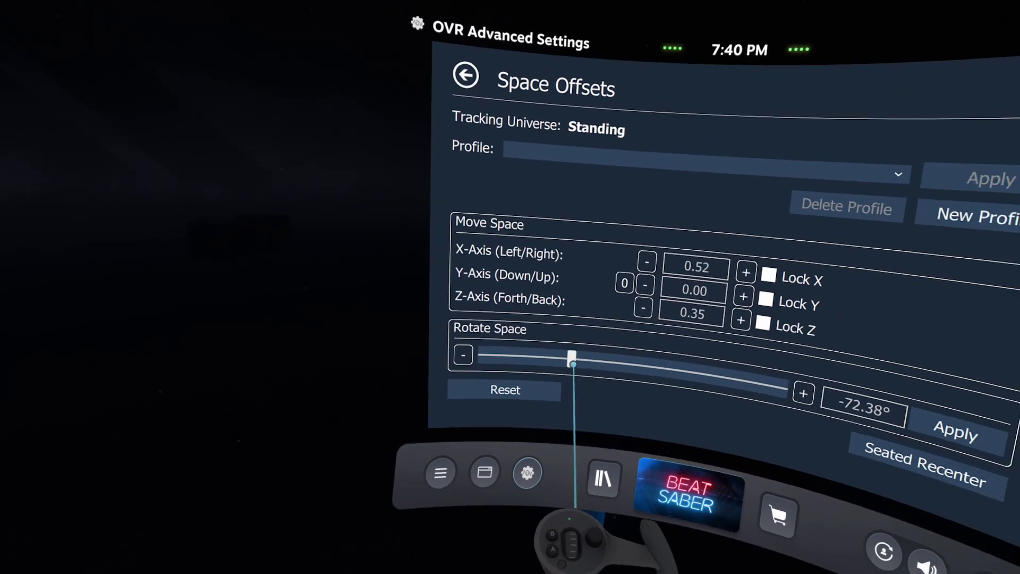
{"action": "left_click_drag", "start_coordinate": [572, 360], "coordinate": [523, 357]}
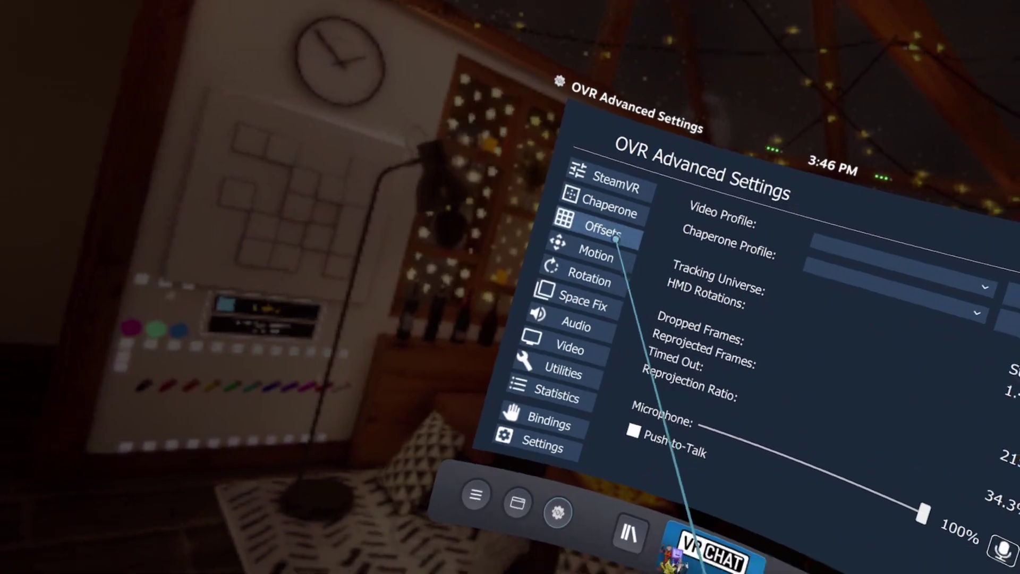
{"action": "left_click", "coordinate": [603, 237]}
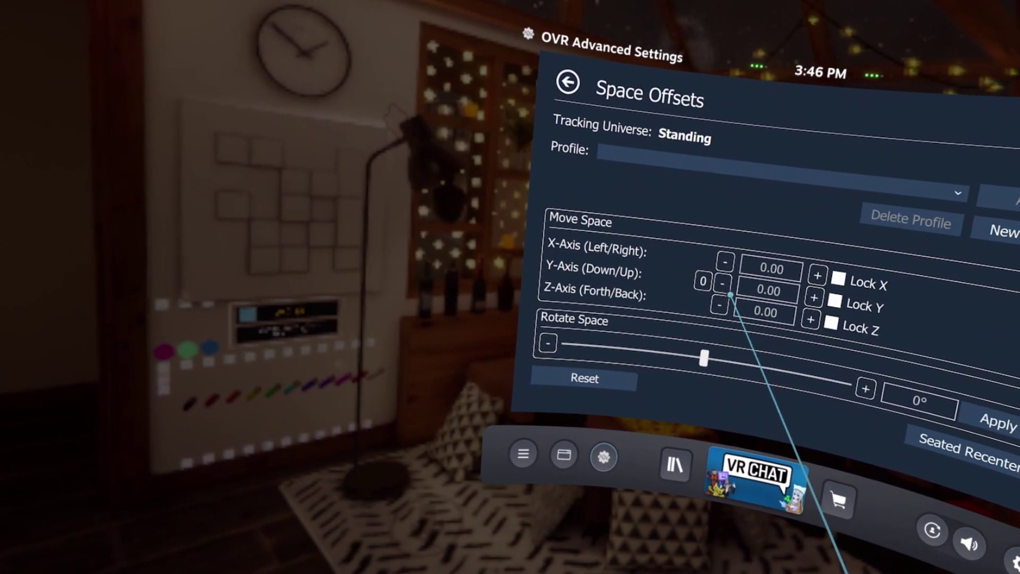
{"action": "left_click", "coordinate": [717, 278]}
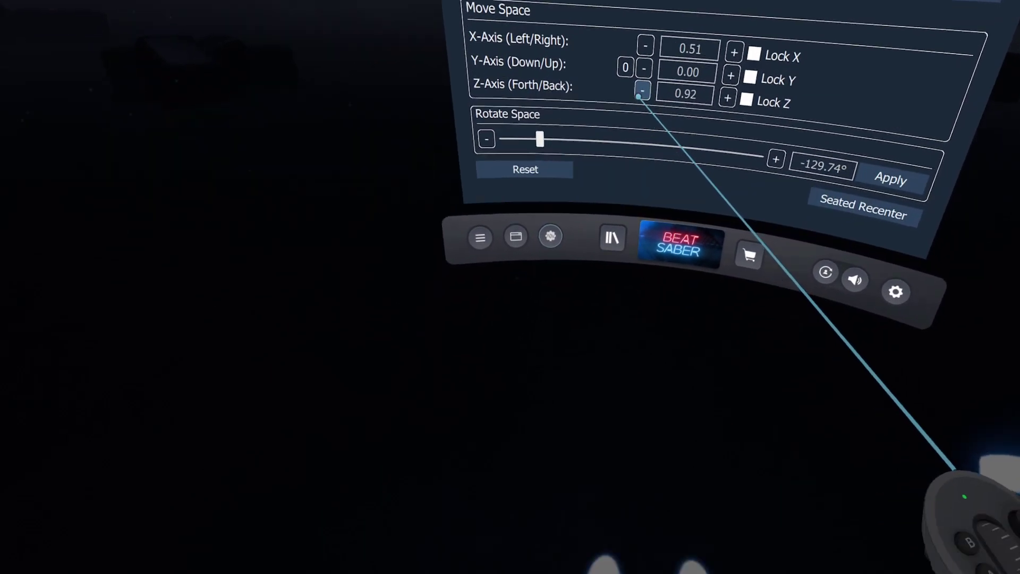
{"action": "left_click", "coordinate": [605, 184]}
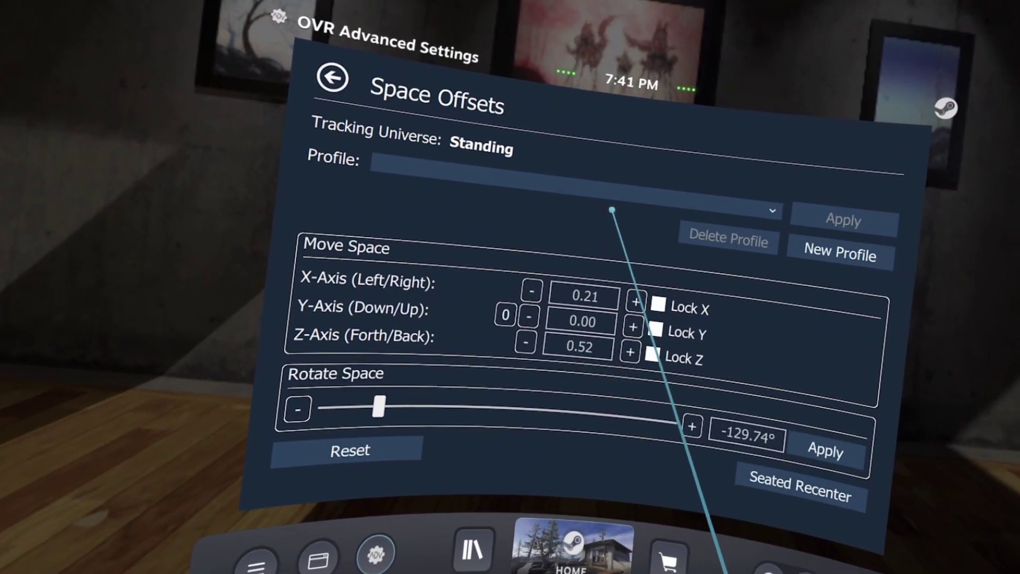
Step: Check the offset profile list, then start a new profile and focus its Name field
{"action": "left_click", "coordinate": [617, 204]}
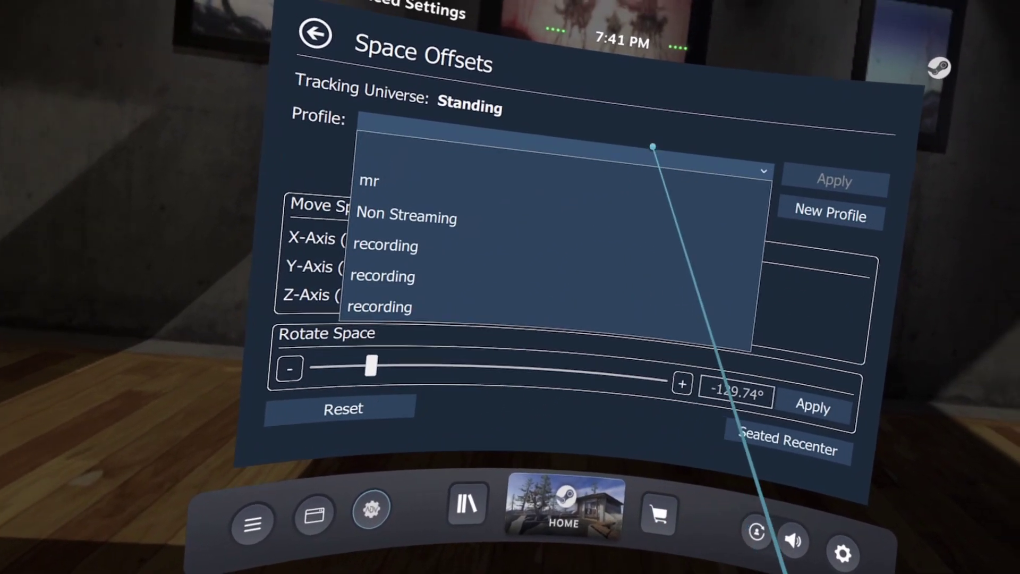
{"action": "left_click", "coordinate": [765, 171]}
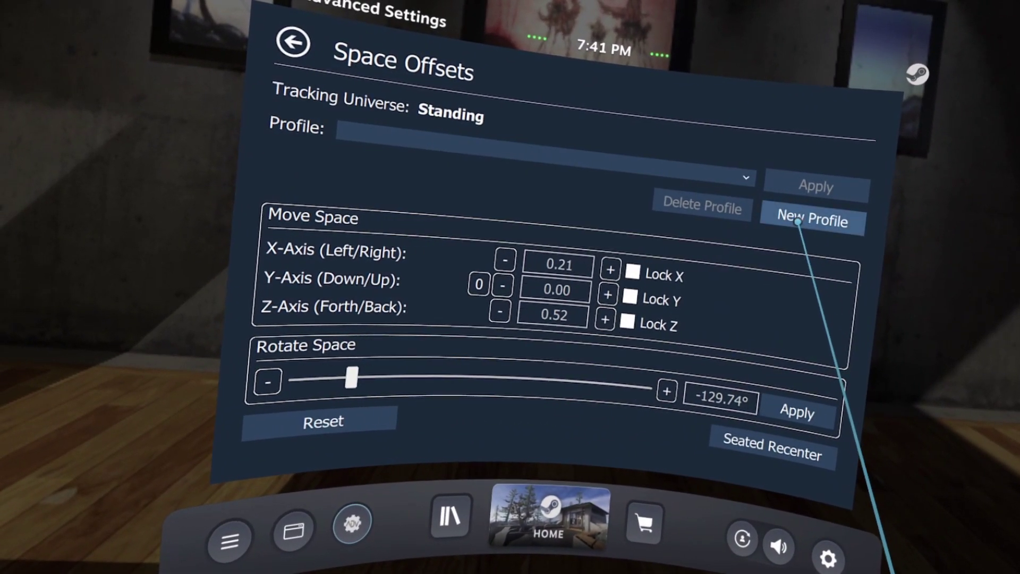
{"action": "left_click", "coordinate": [798, 221]}
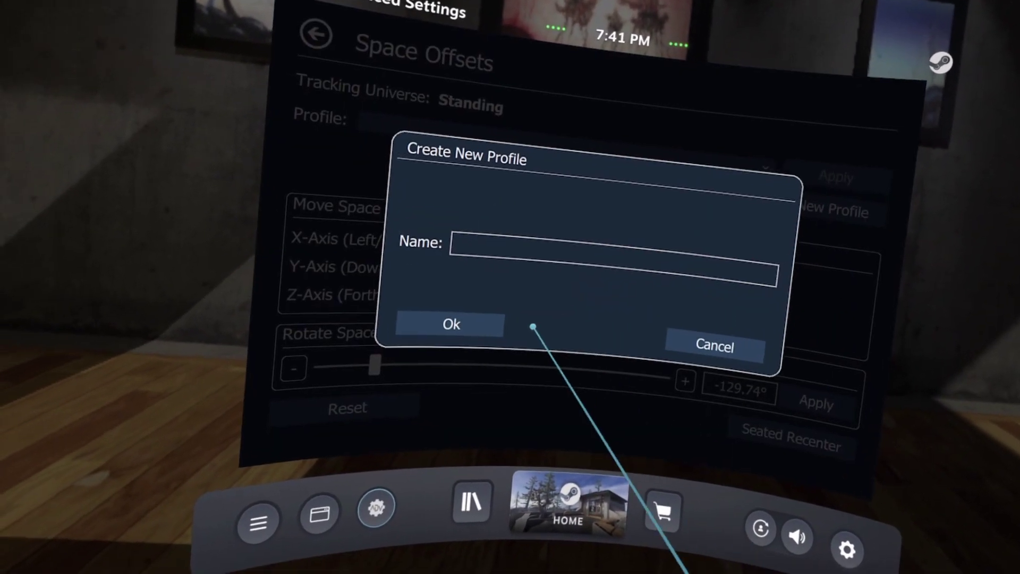
{"action": "left_click", "coordinate": [569, 223]}
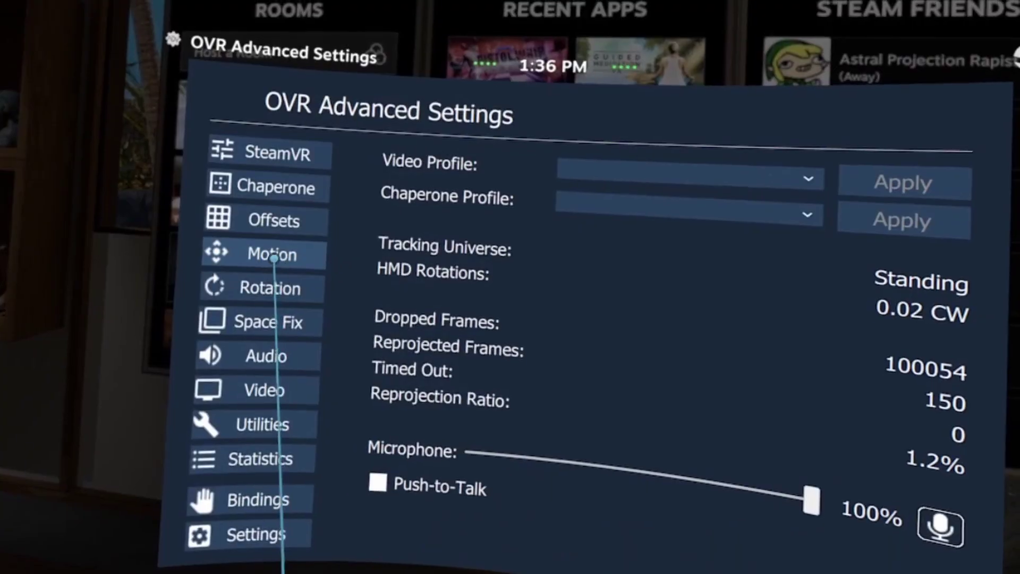
Step: Open the Motion settings page
{"action": "left_click", "coordinate": [264, 253]}
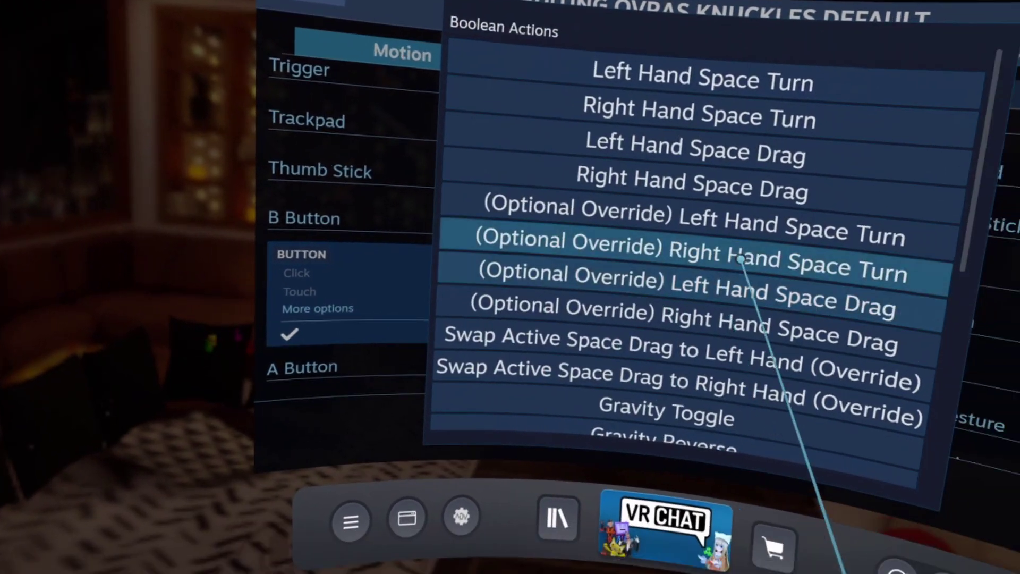
Step: Scroll through the binding action list, then open the Audio settings page
{"action": "scroll", "coordinate": [746, 249], "scroll_direction": "down", "scroll_amount": 6}
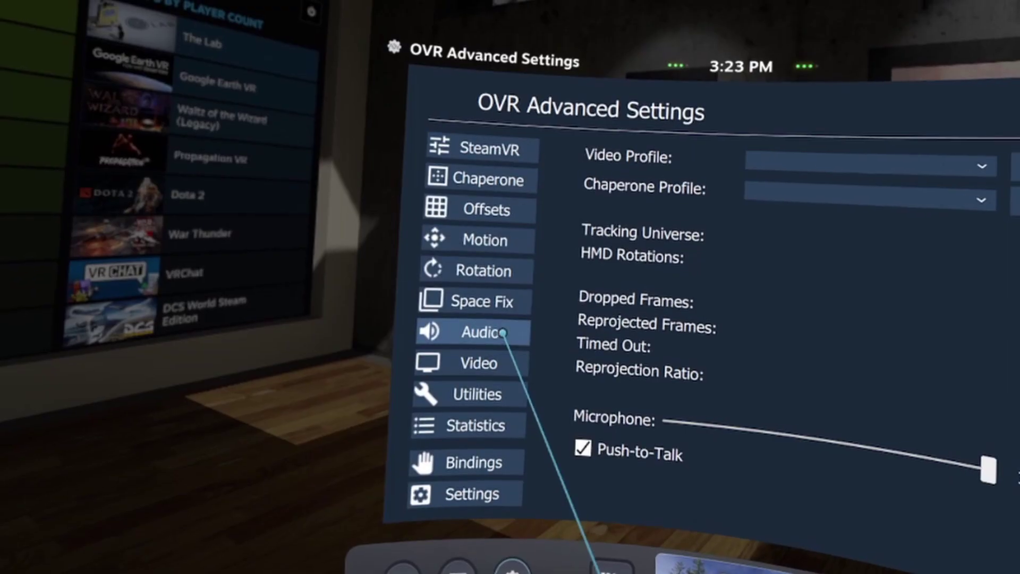
{"action": "left_click", "coordinate": [468, 336]}
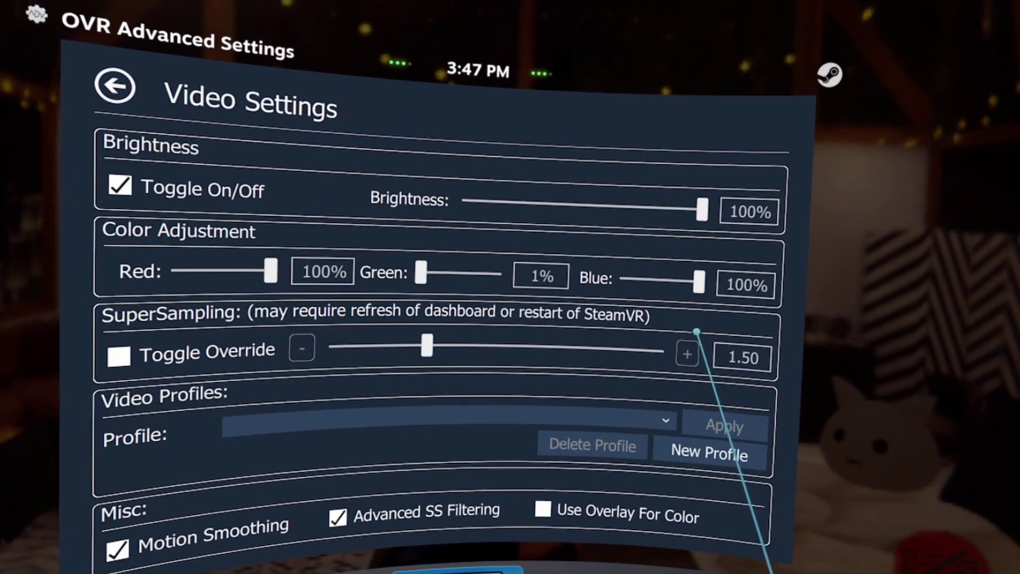
Step: Return the blue and green channels to 100% and enable supersampling override at 5.00
{"action": "left_click", "coordinate": [581, 273]}
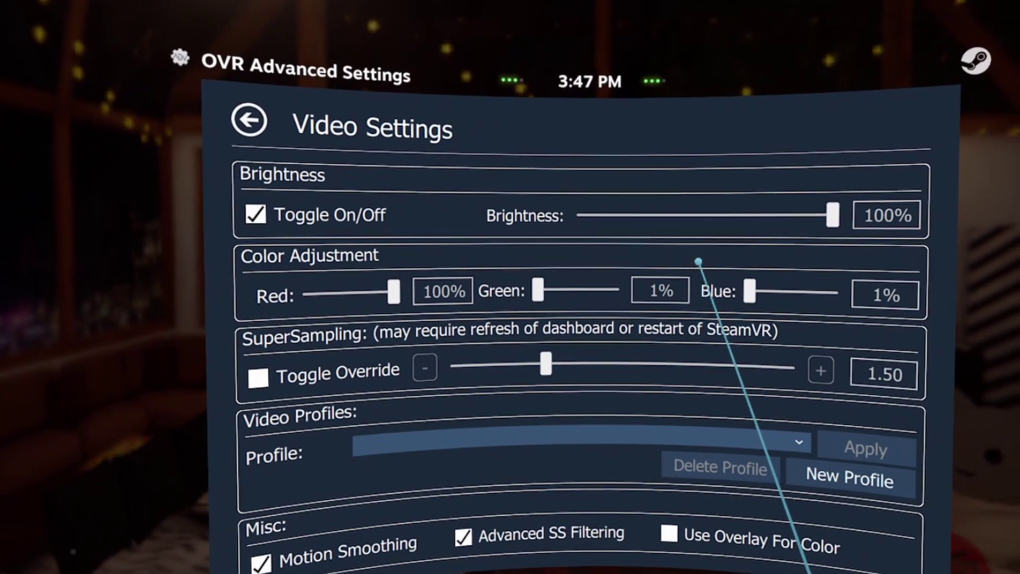
{"action": "left_click_drag", "start_coordinate": [752, 291], "coordinate": [865, 296]}
{"action": "left_click_drag", "start_coordinate": [574, 289], "coordinate": [690, 281]}
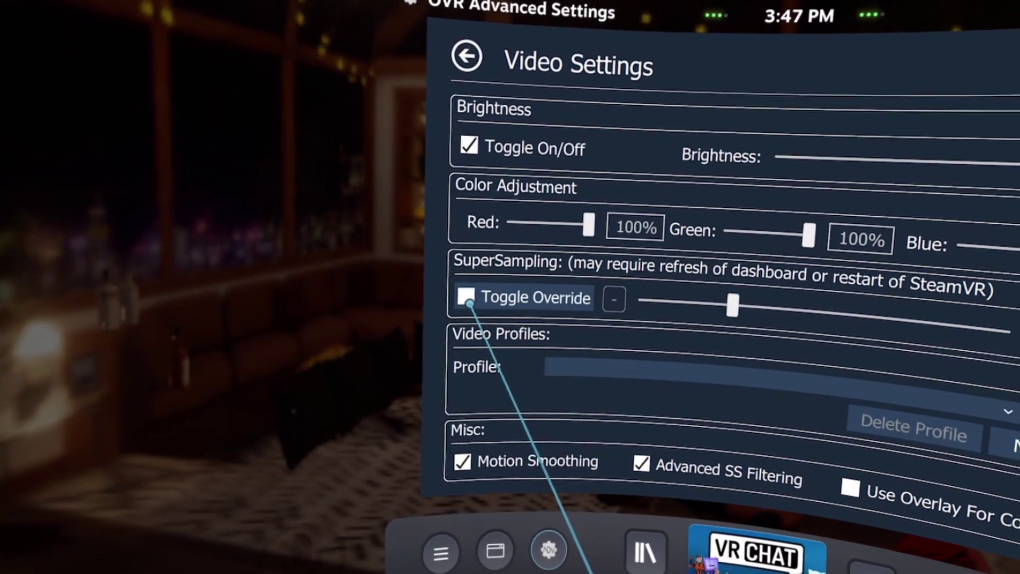
{"action": "left_click", "coordinate": [466, 294]}
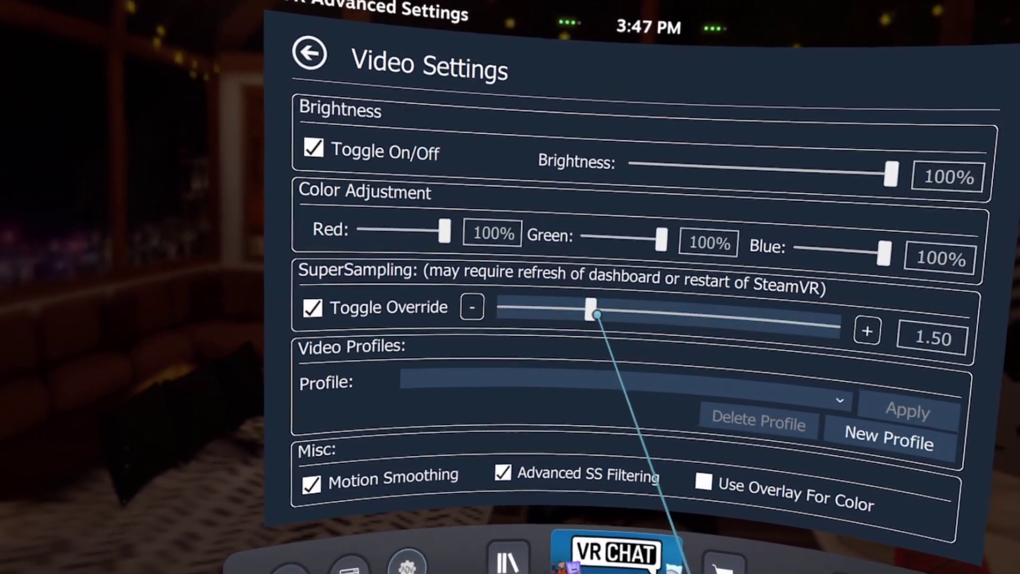
{"action": "left_click_drag", "start_coordinate": [721, 308], "coordinate": [995, 333]}
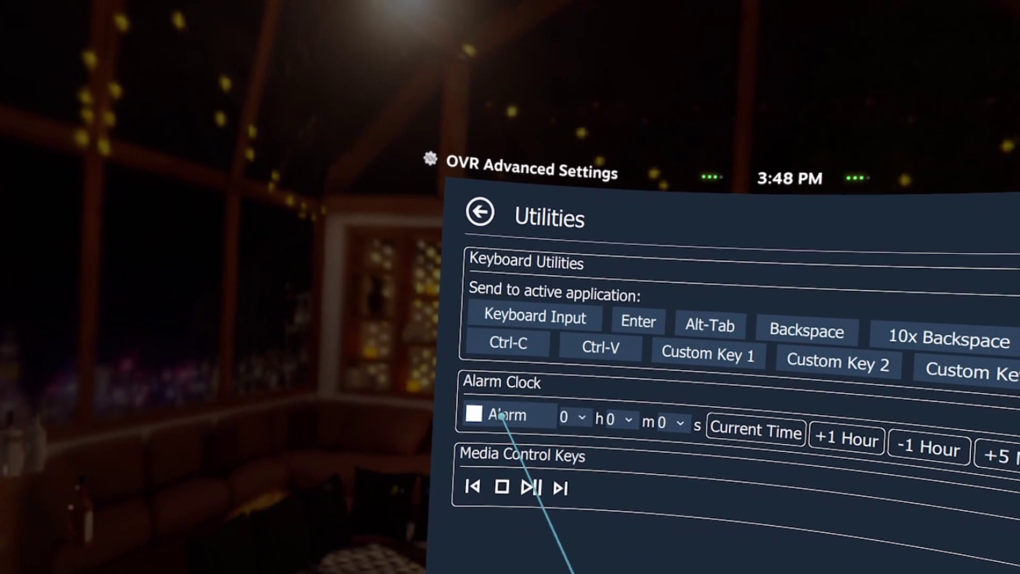
Step: Look through the alarm clock's minute choices
{"action": "left_click", "coordinate": [607, 420]}
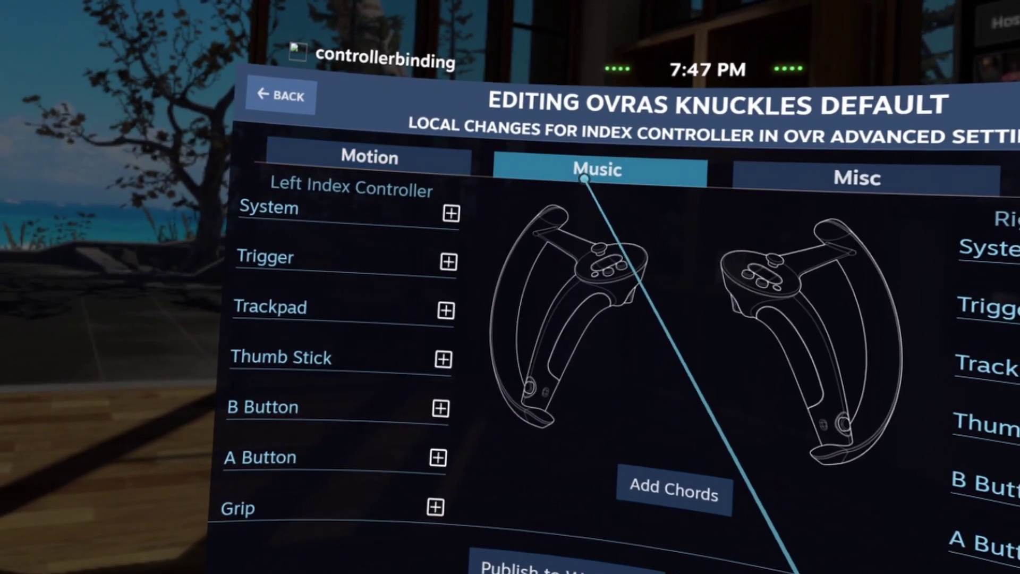
Step: Set a Music action-set input to None, return to Motion, then edit Phasmophobia's controller binding
{"action": "left_click", "coordinate": [552, 172]}
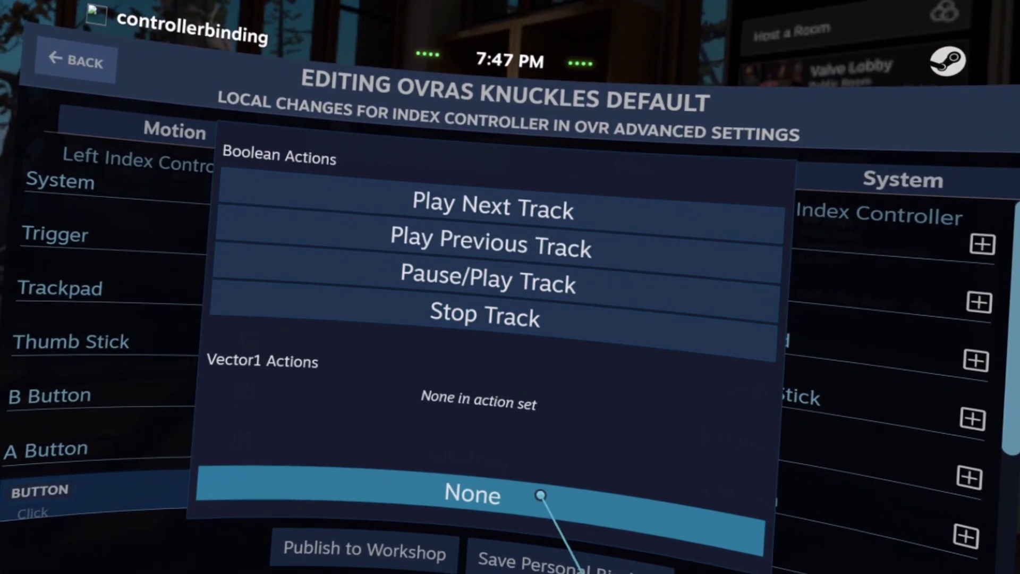
{"action": "left_click", "coordinate": [540, 495]}
{"action": "left_click", "coordinate": [175, 130]}
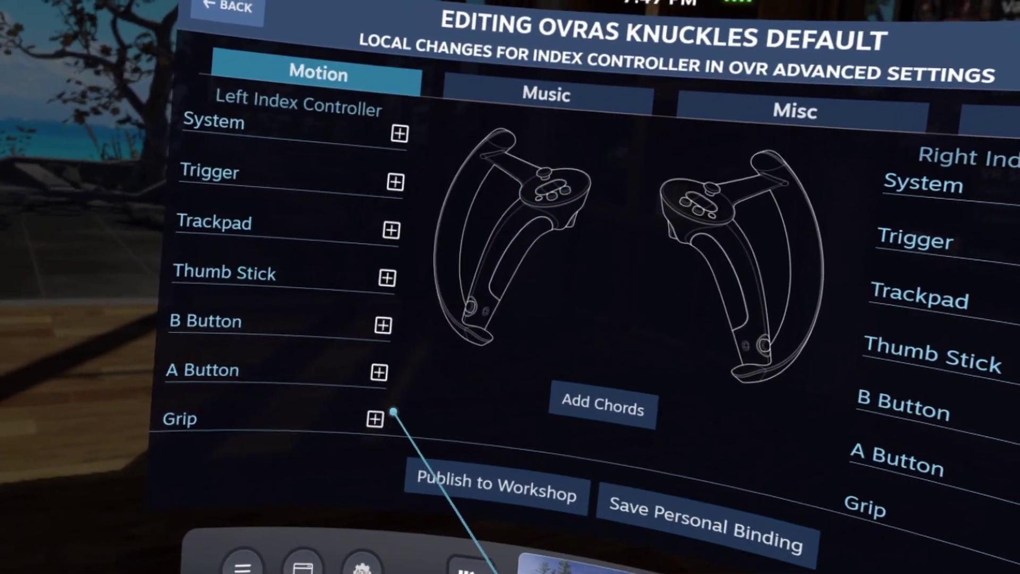
{"action": "left_click", "coordinate": [379, 372]}
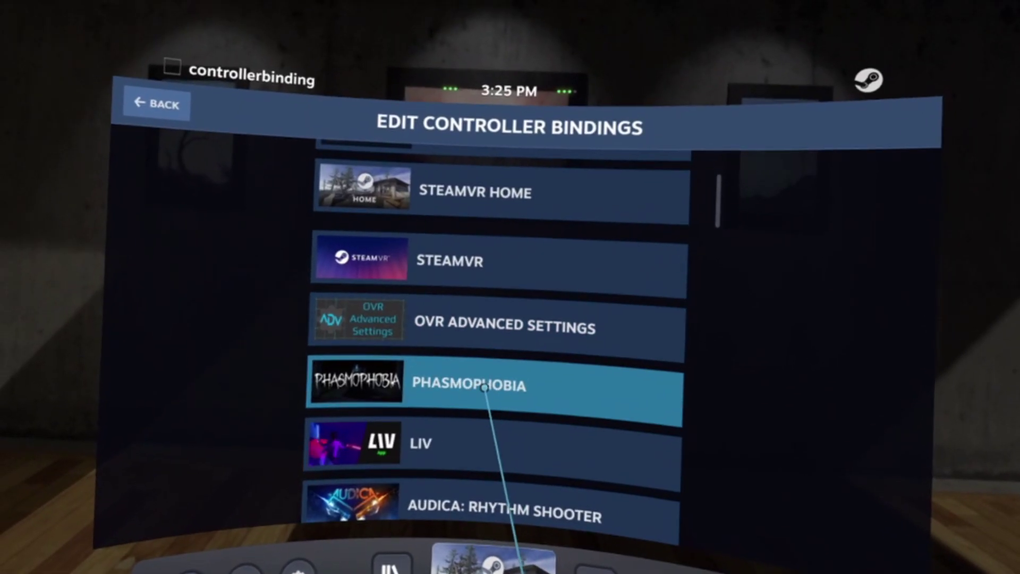
{"action": "left_click", "coordinate": [480, 391]}
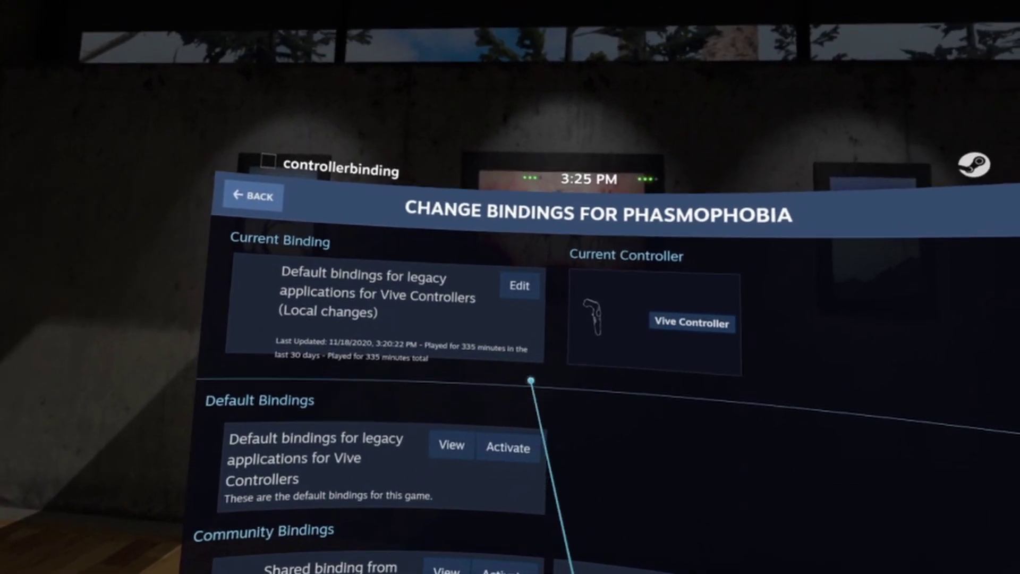
{"action": "left_click", "coordinate": [518, 301]}
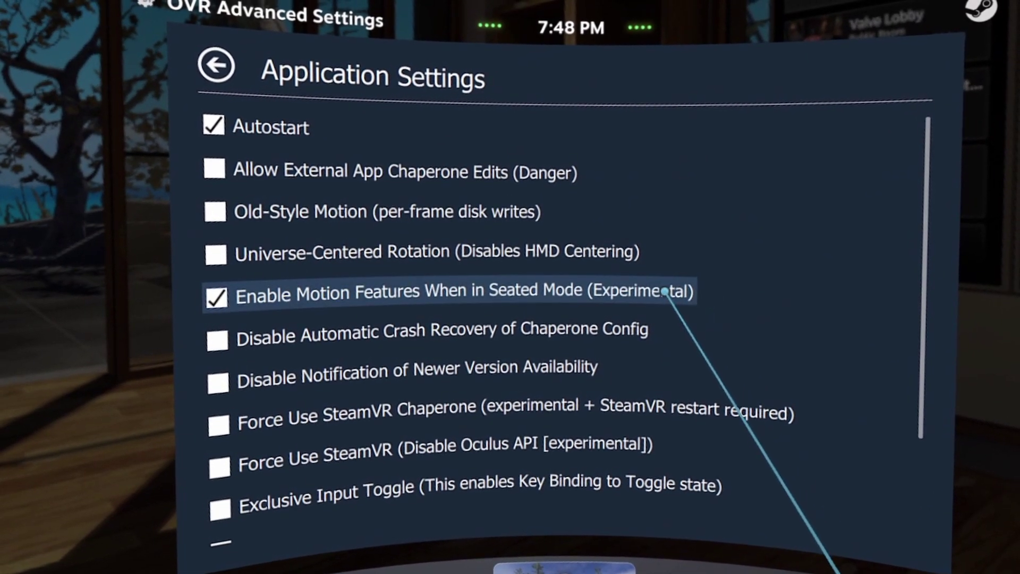
{"action": "scroll", "coordinate": [670, 292], "scroll_direction": "down", "scroll_amount": 3}
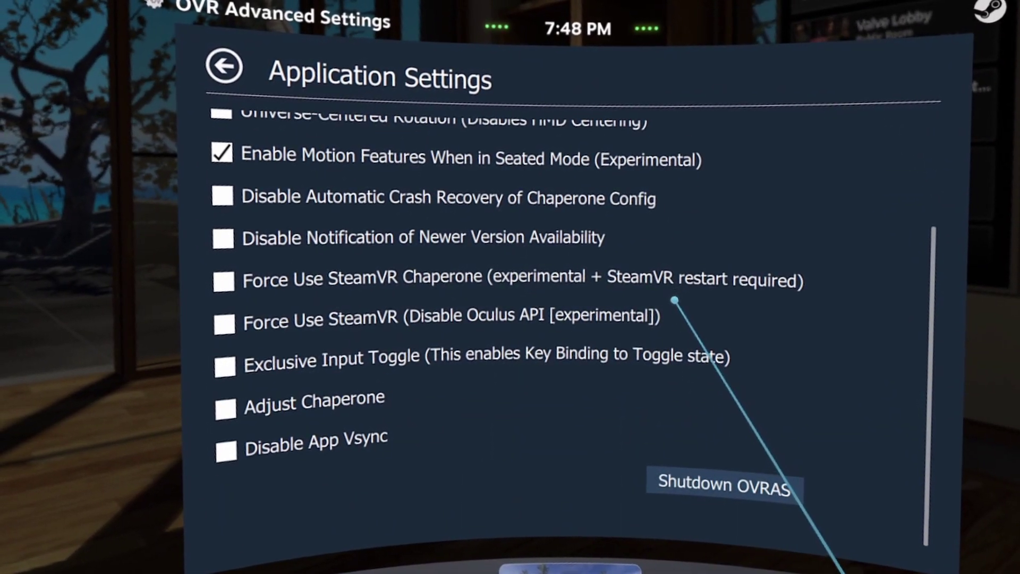
{"action": "scroll", "coordinate": [674, 300], "scroll_direction": "up", "scroll_amount": 4}
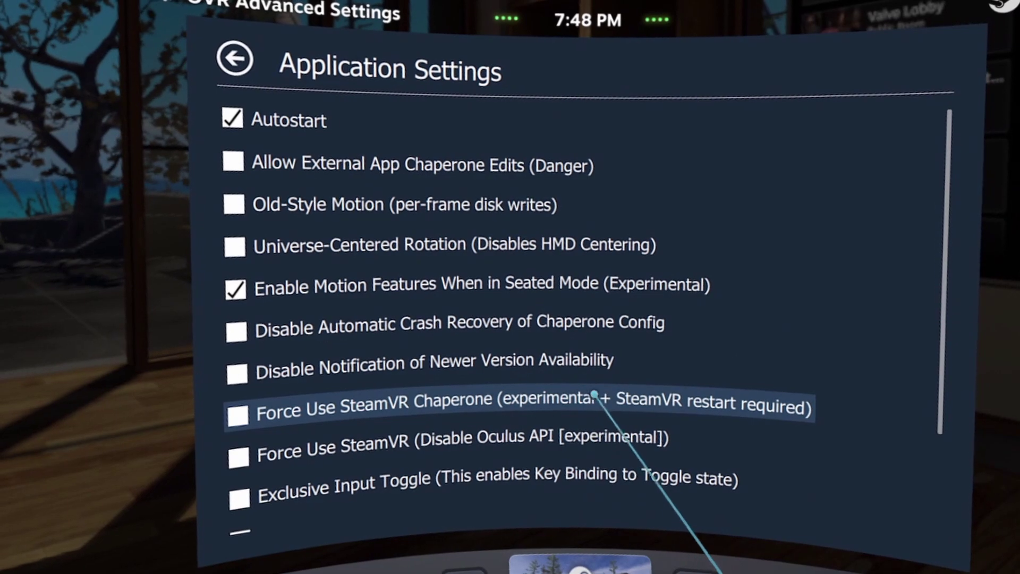